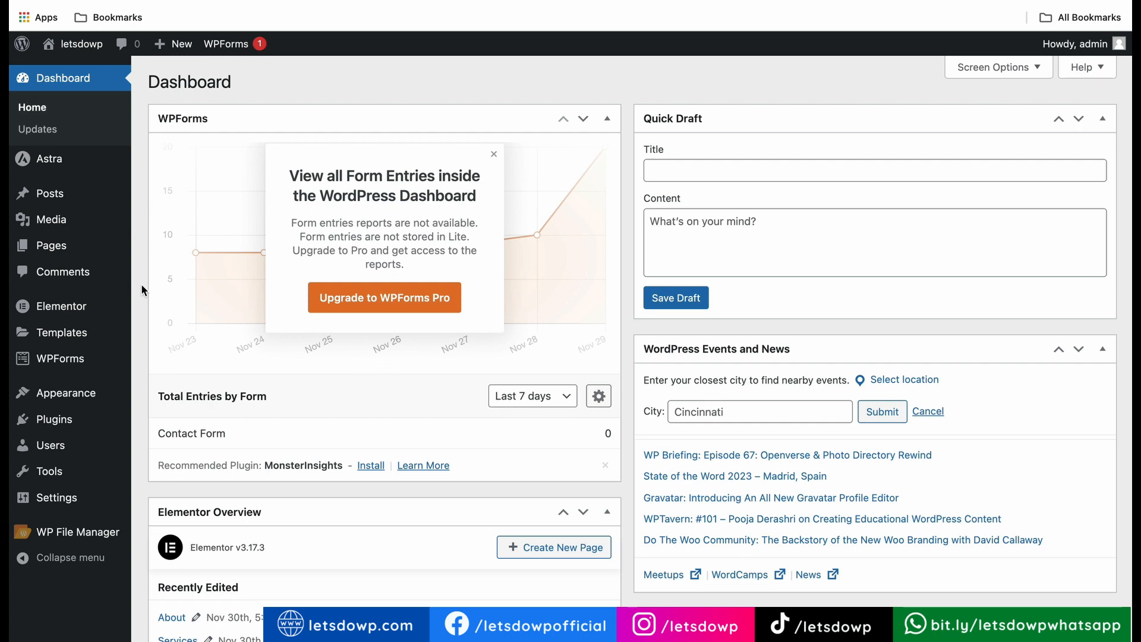
Search the plugin directory for 'String Locator' and confirm the String locator plugin is already Active.
{"action": "scroll", "coordinate": [141, 283], "scroll_direction": "down", "scroll_amount": 1}
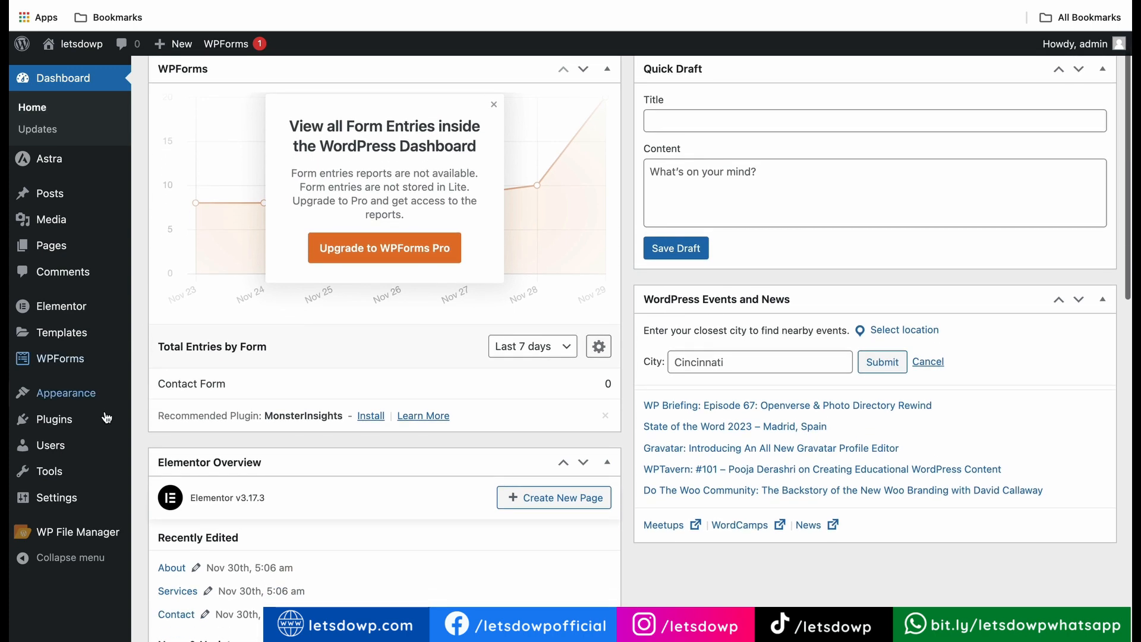
{"action": "mouse_move", "coordinate": [105, 417]}
{"action": "left_click", "coordinate": [178, 445]}
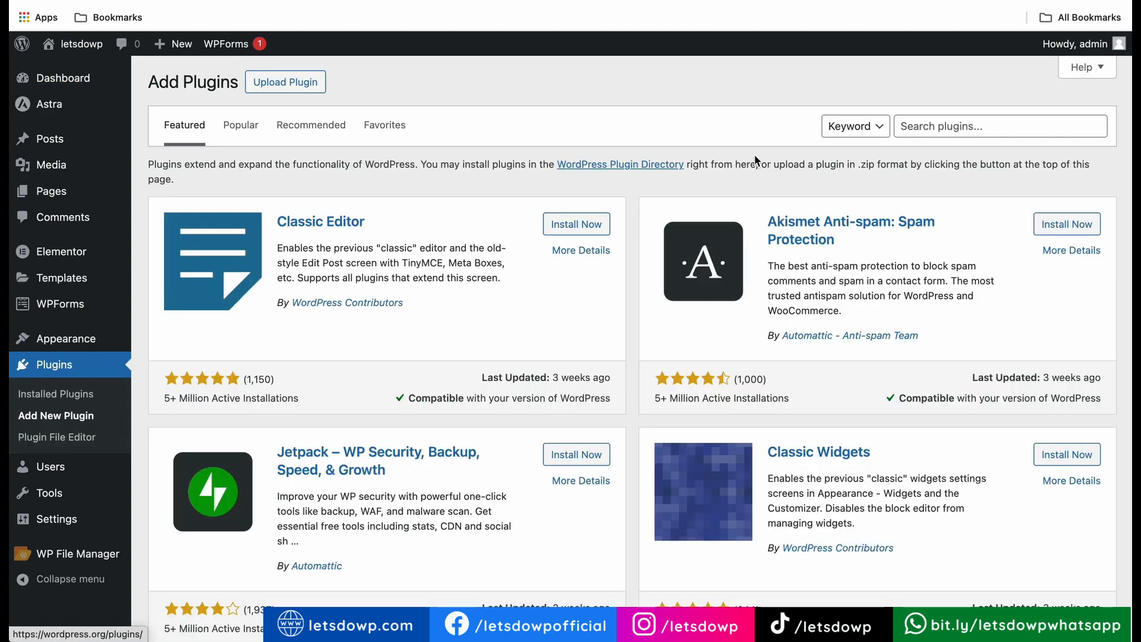
{"action": "left_click", "coordinate": [900, 125]}
{"action": "type", "text": "Stri"}
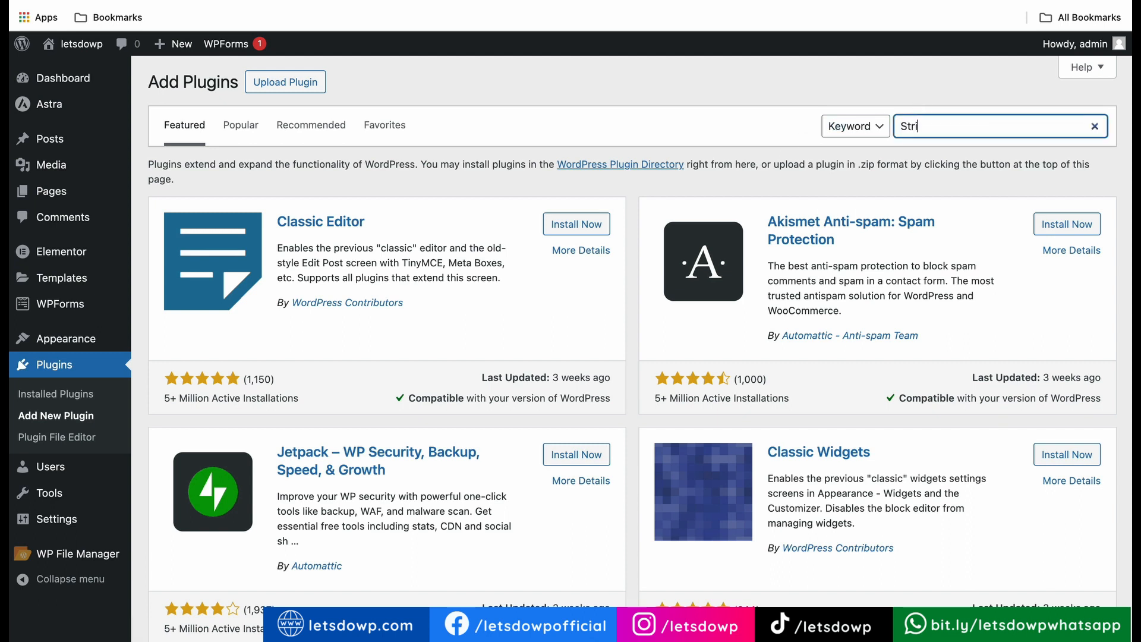
{"action": "type", "text": "ng Locator"}
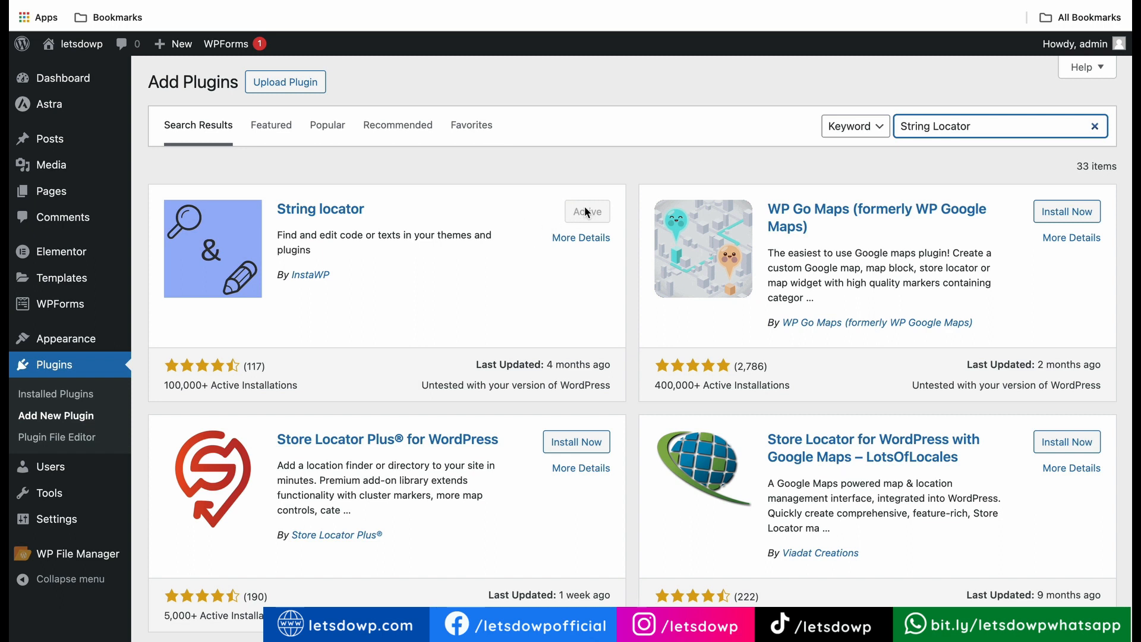
{"action": "mouse_move", "coordinate": [79, 498]}
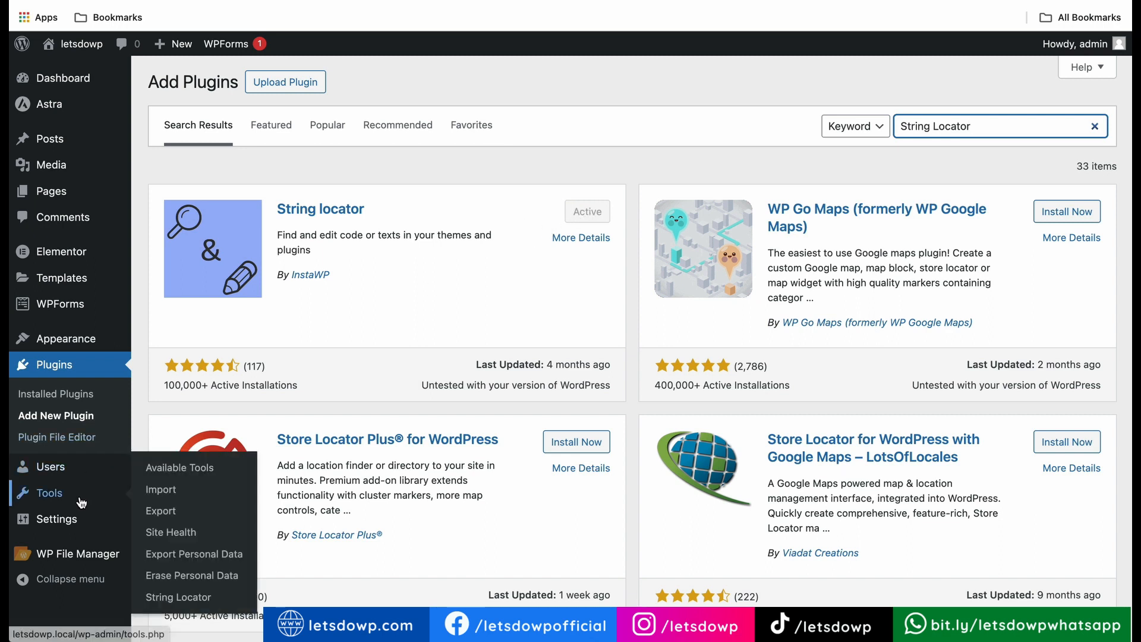
Open the String Locator tool and keep the search scope at The whole WordPress directory.
{"action": "left_click", "coordinate": [197, 604]}
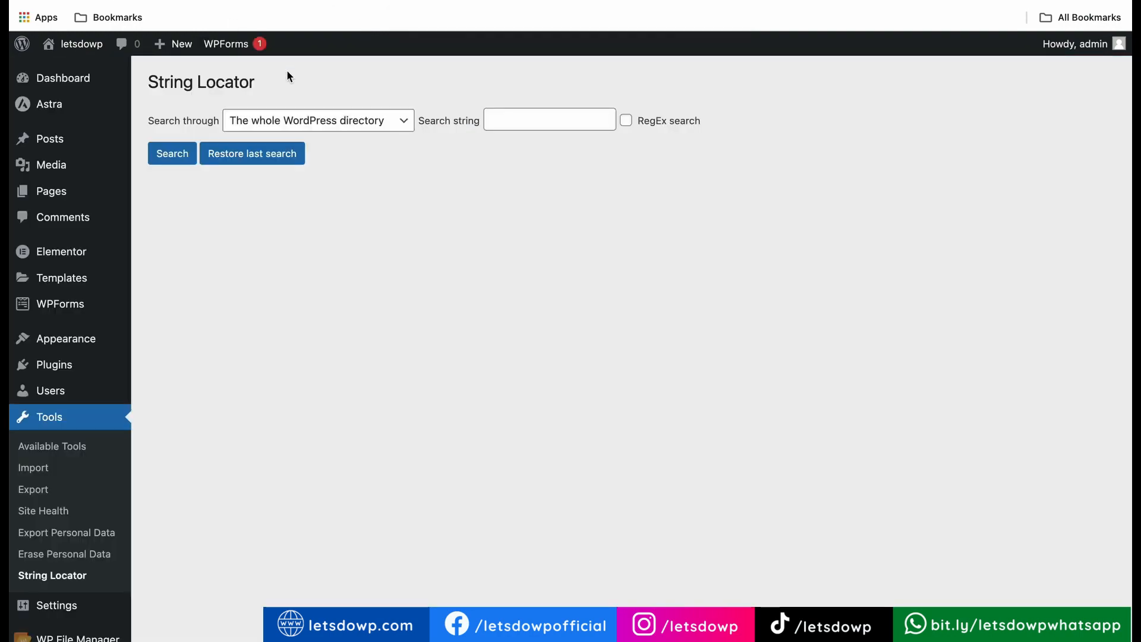
{"action": "left_click", "coordinate": [301, 120]}
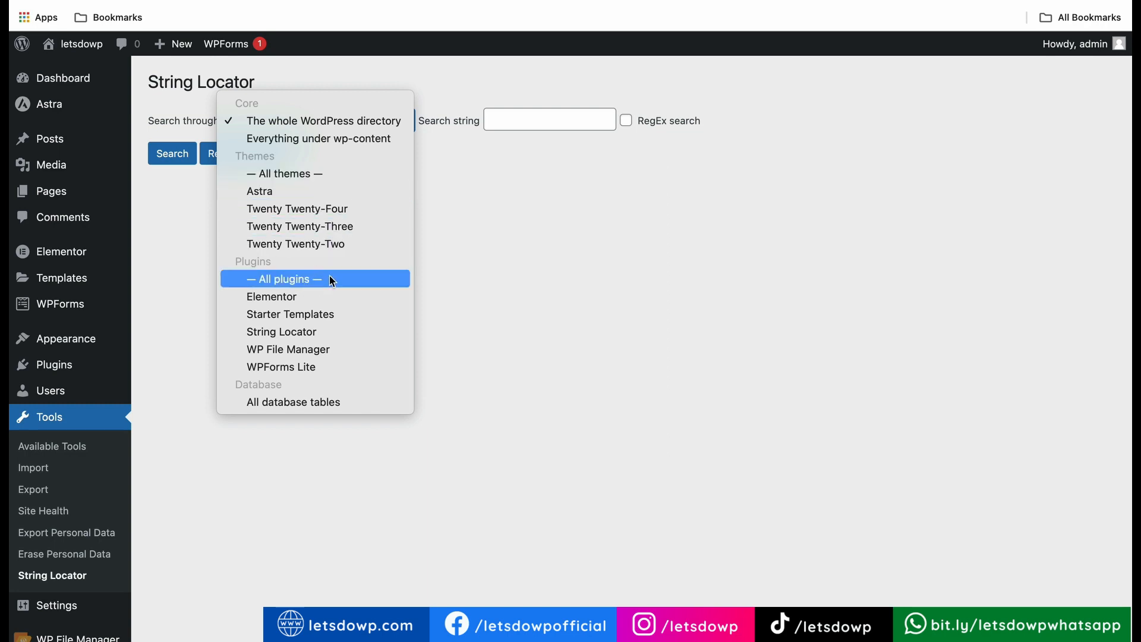
{"action": "key", "text": "Escape"}
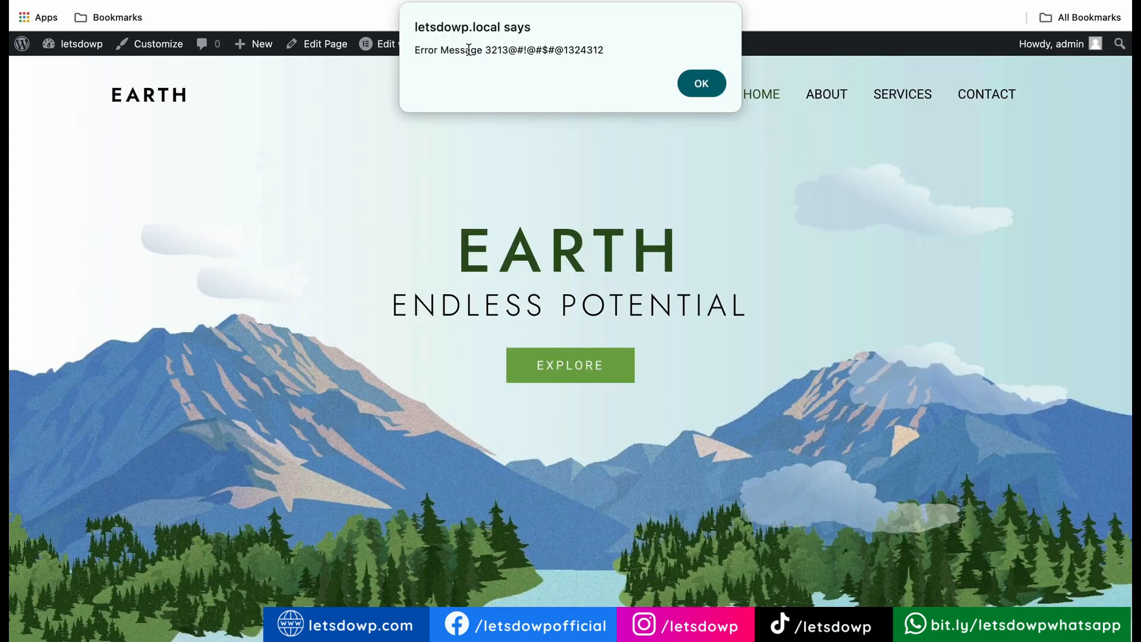
Copy the alert's full error message line and paste it into String Locator's search string field.
{"action": "double_click", "coordinate": [470, 51]}
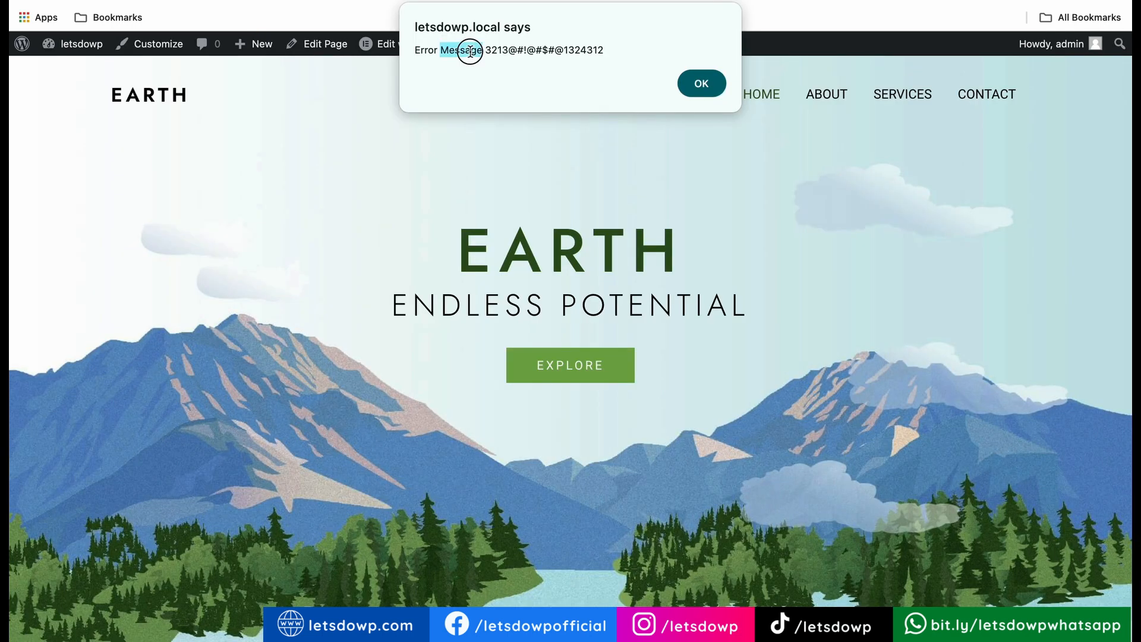
{"action": "triple_click", "coordinate": [470, 51]}
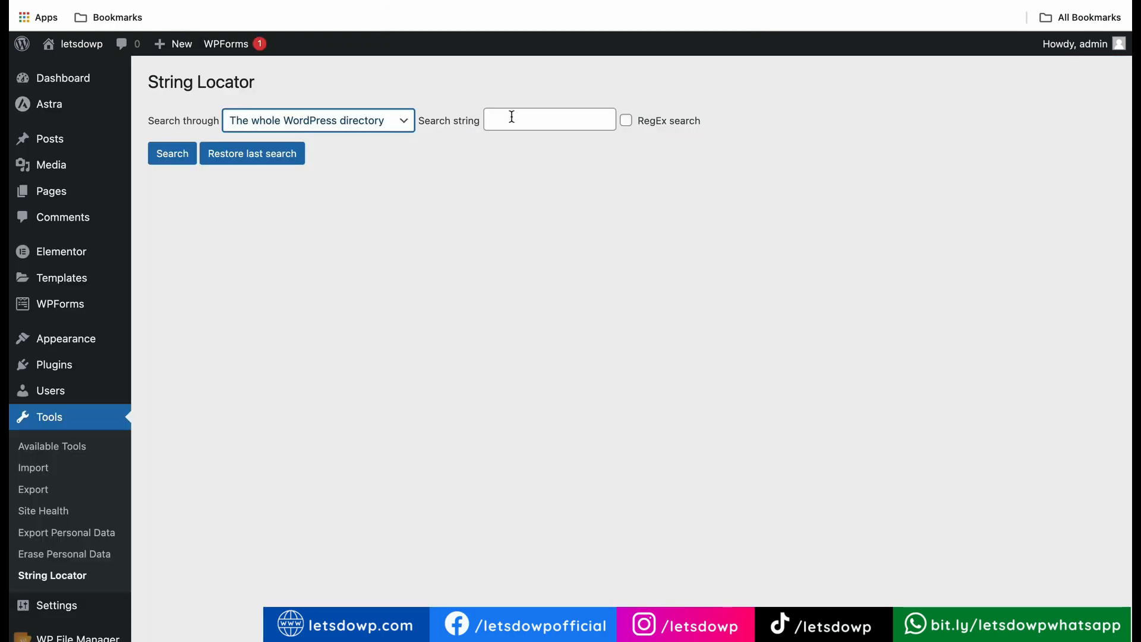
{"action": "left_click", "coordinate": [512, 117]}
{"action": "type", "text": "213@#!@#$#@1324312"}
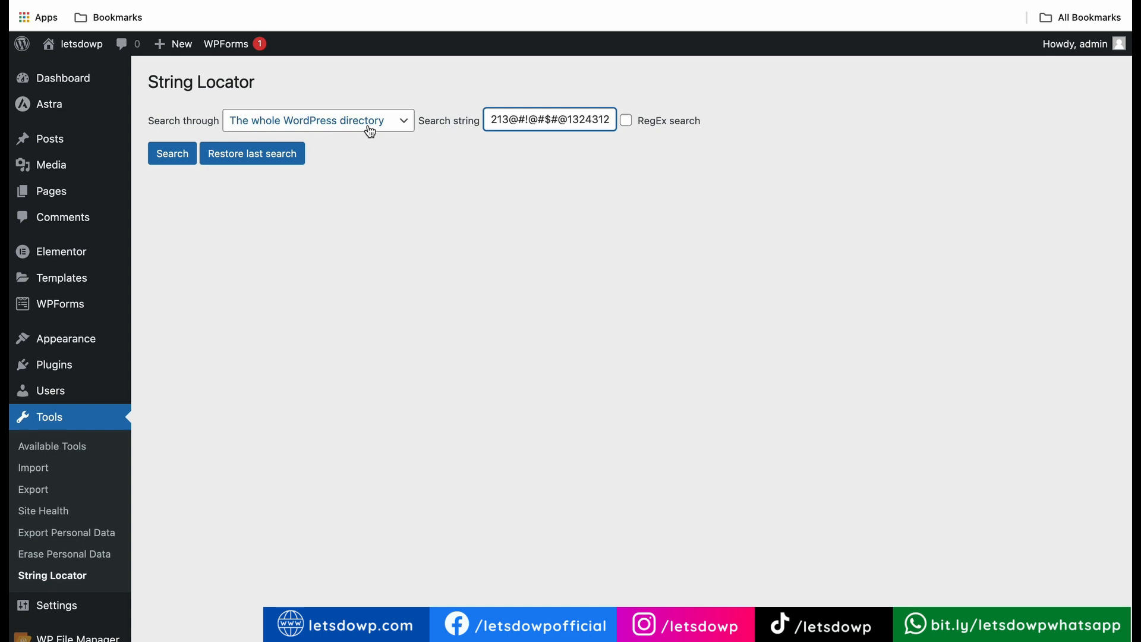
Run the search to find the alert script on line 187 of the Astra theme's functions.php.
{"action": "left_click", "coordinate": [185, 158]}
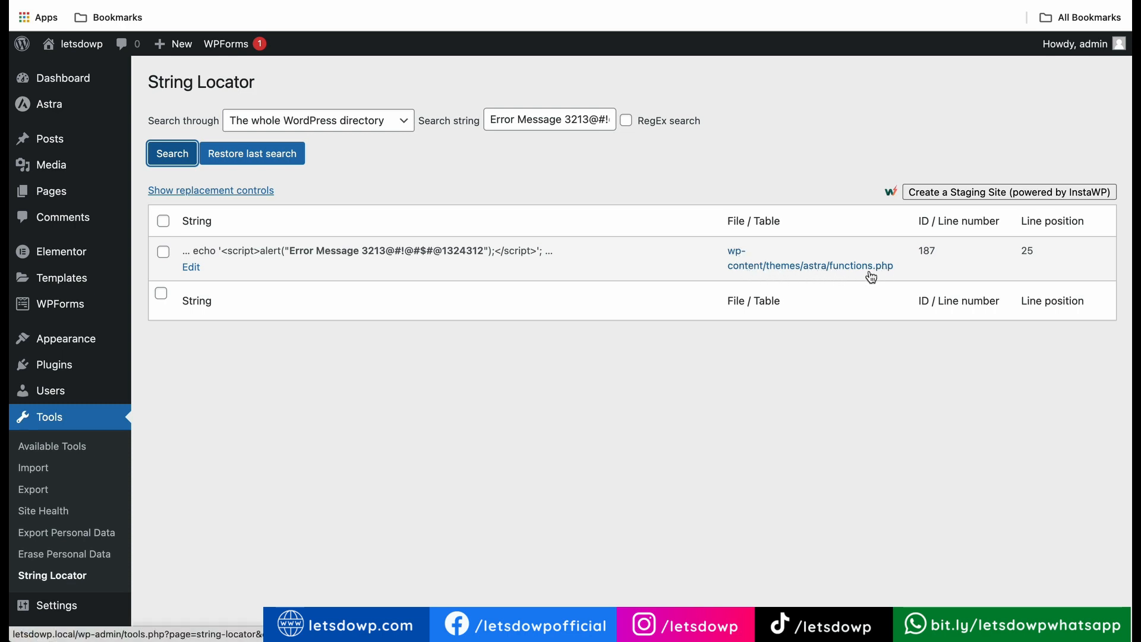
Open Astra's functions.php at the match and select the display_custom_text function on lines 186–188.
{"action": "left_click", "coordinate": [741, 266]}
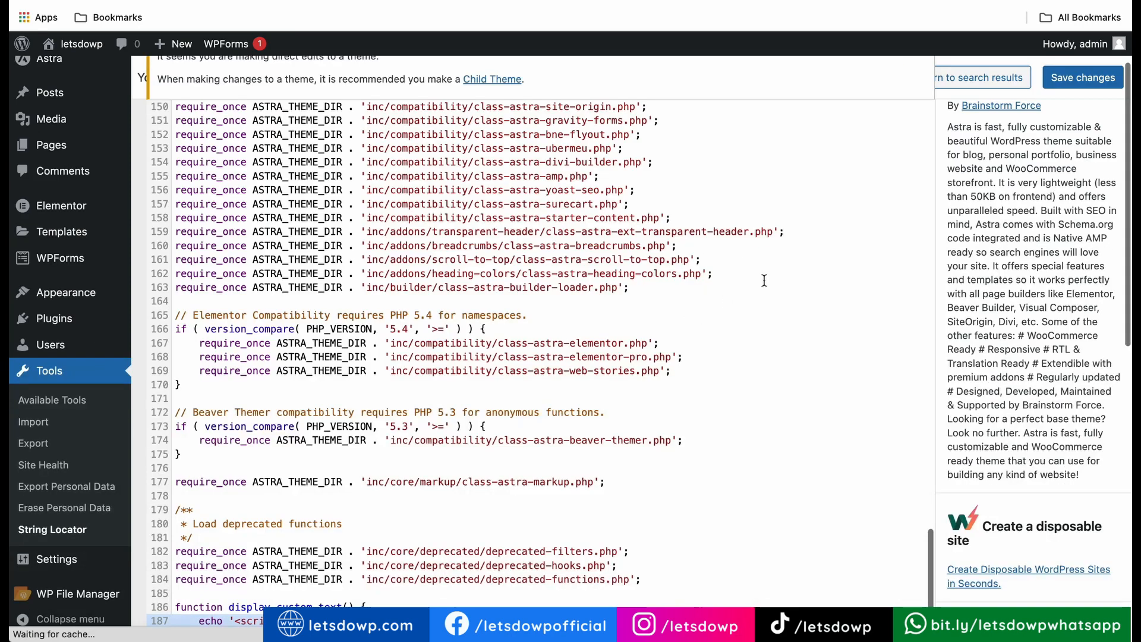
{"action": "scroll", "coordinate": [650, 372], "scroll_direction": "down", "scroll_amount": 1}
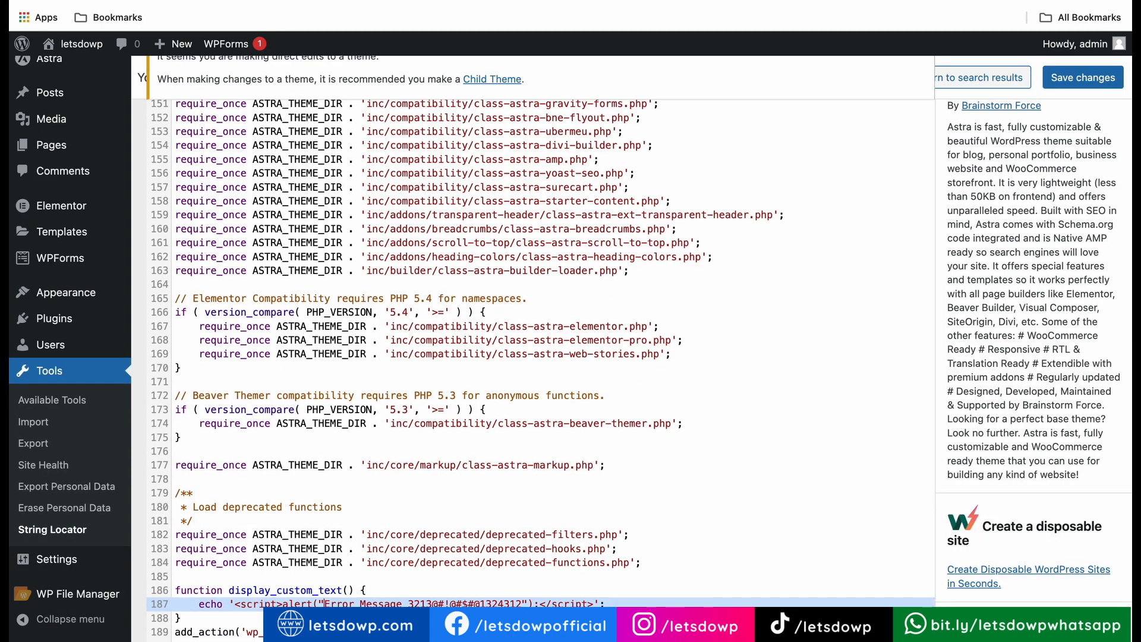
{"action": "left_click", "coordinate": [304, 630]}
{"action": "left_click_drag", "start_coordinate": [303, 603], "coordinate": [167, 594]}
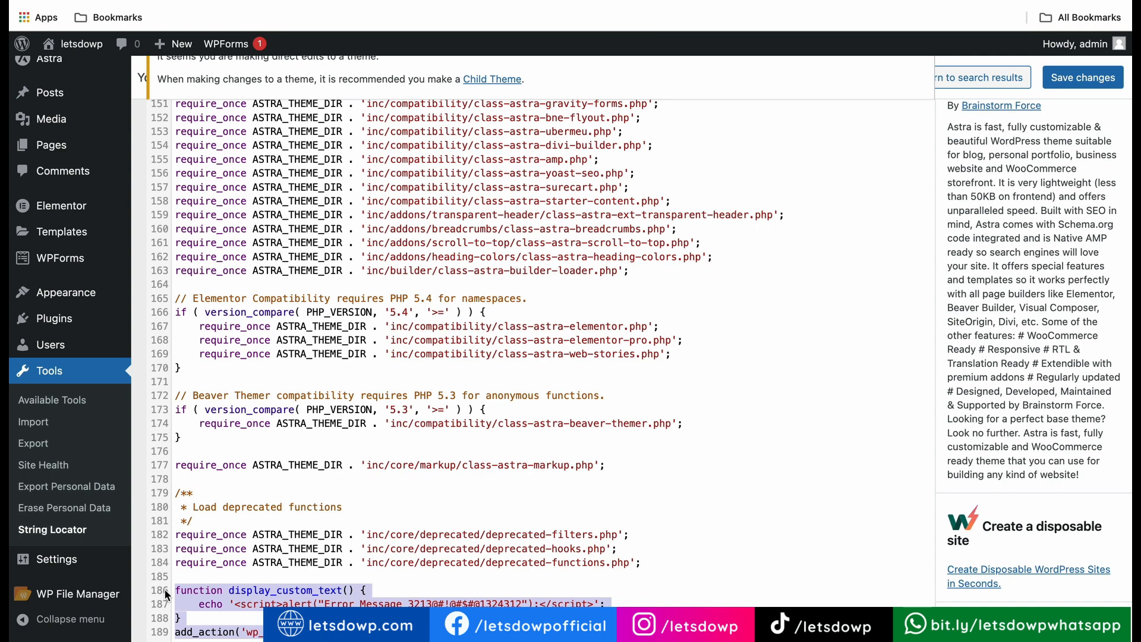
Save the edited functions.php with the alert script removed, and dismiss the site's error alert.
{"action": "scroll", "coordinate": [167, 594], "scroll_direction": "up", "scroll_amount": 2}
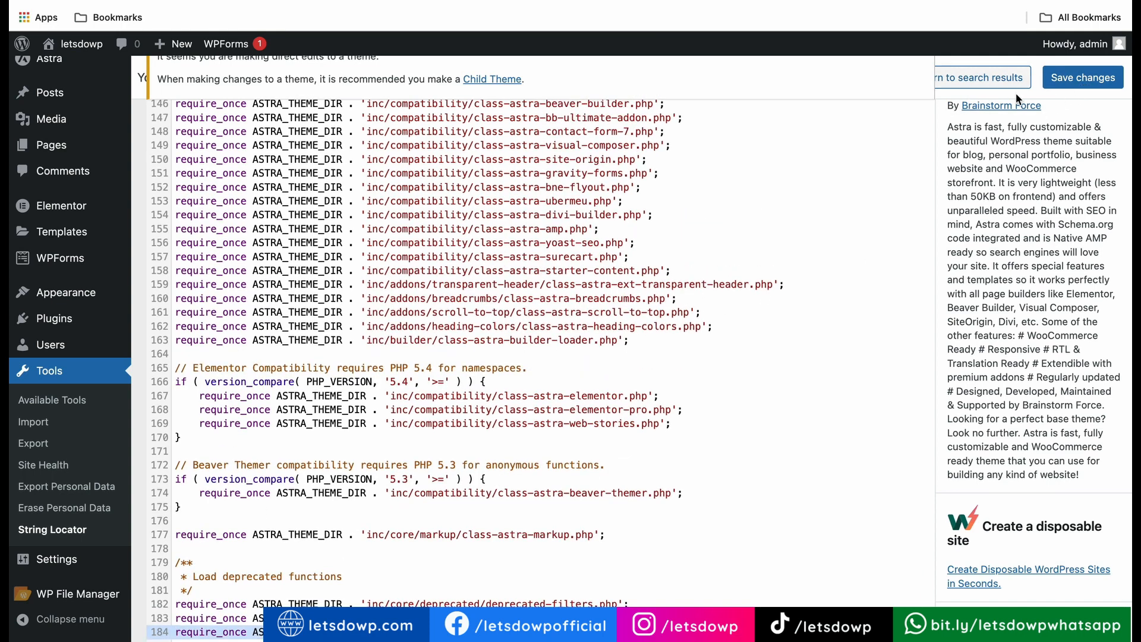
{"action": "left_click", "coordinate": [1092, 83]}
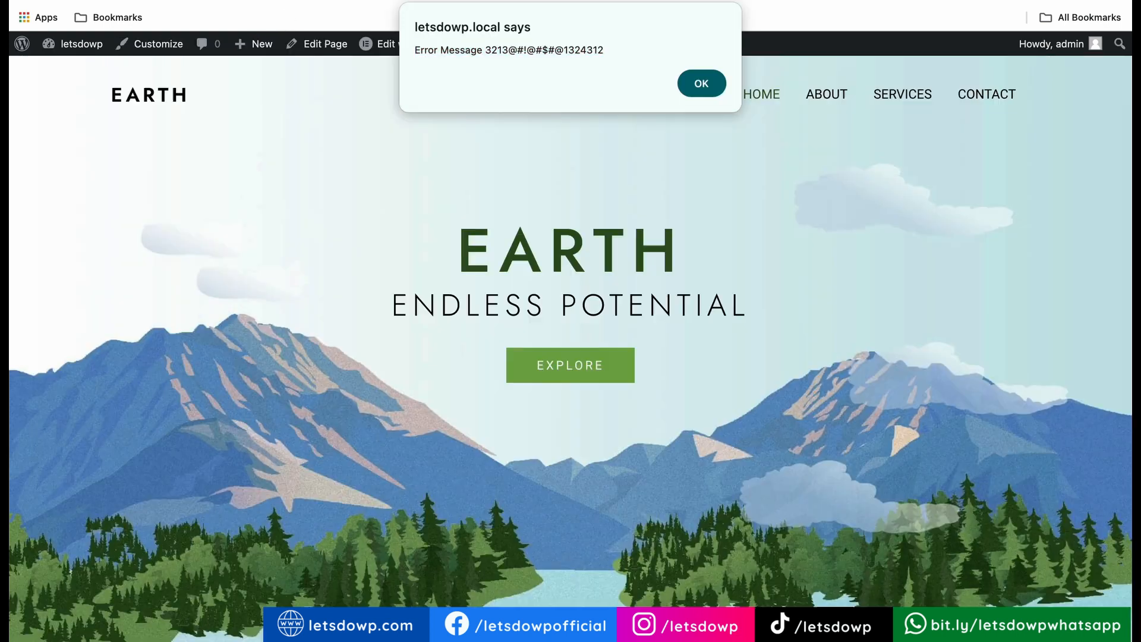
{"action": "key", "text": "Return"}
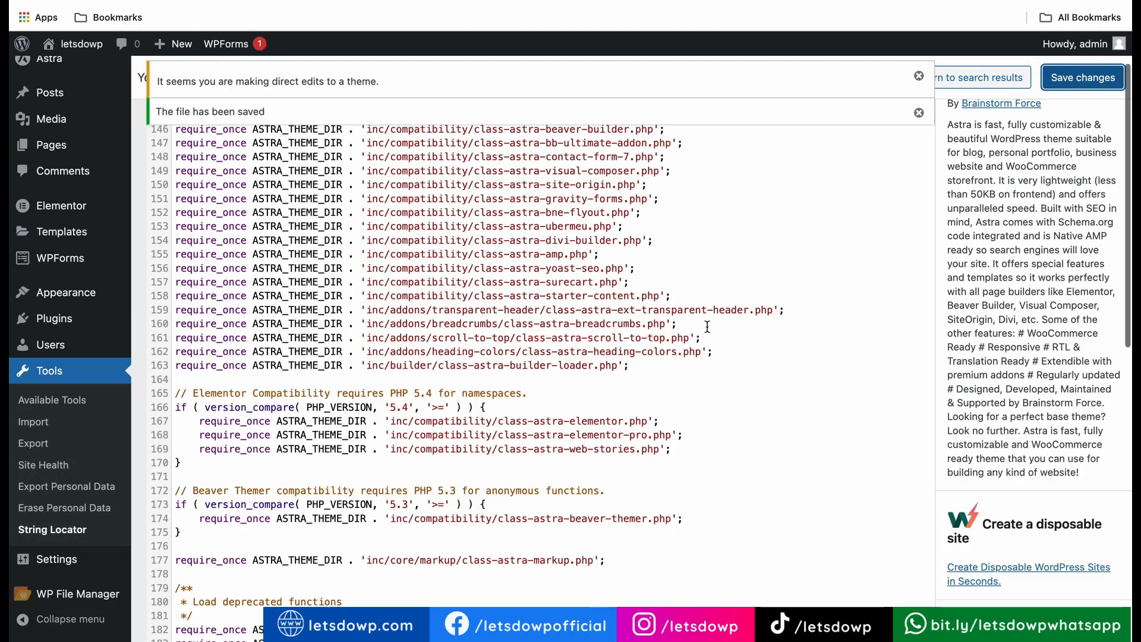
{"action": "scroll", "coordinate": [707, 326], "scroll_direction": "down", "scroll_amount": 1}
Return to String Locator and restore the last search, showing the functions.php line 187 match.
{"action": "left_click", "coordinate": [16, 2]}
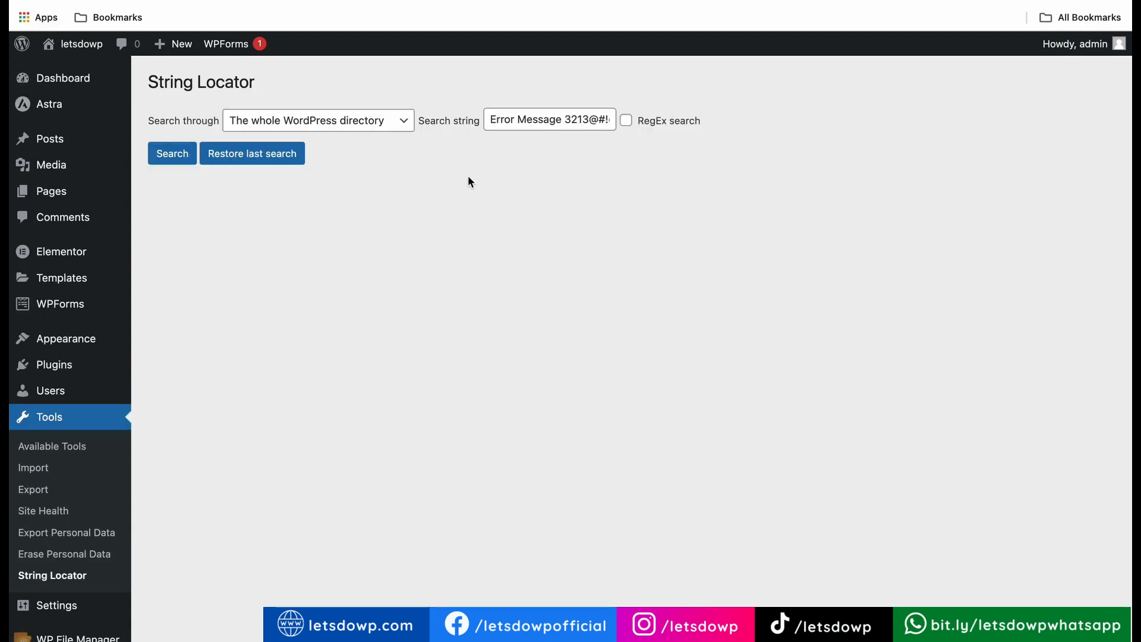
{"action": "left_click", "coordinate": [290, 153]}
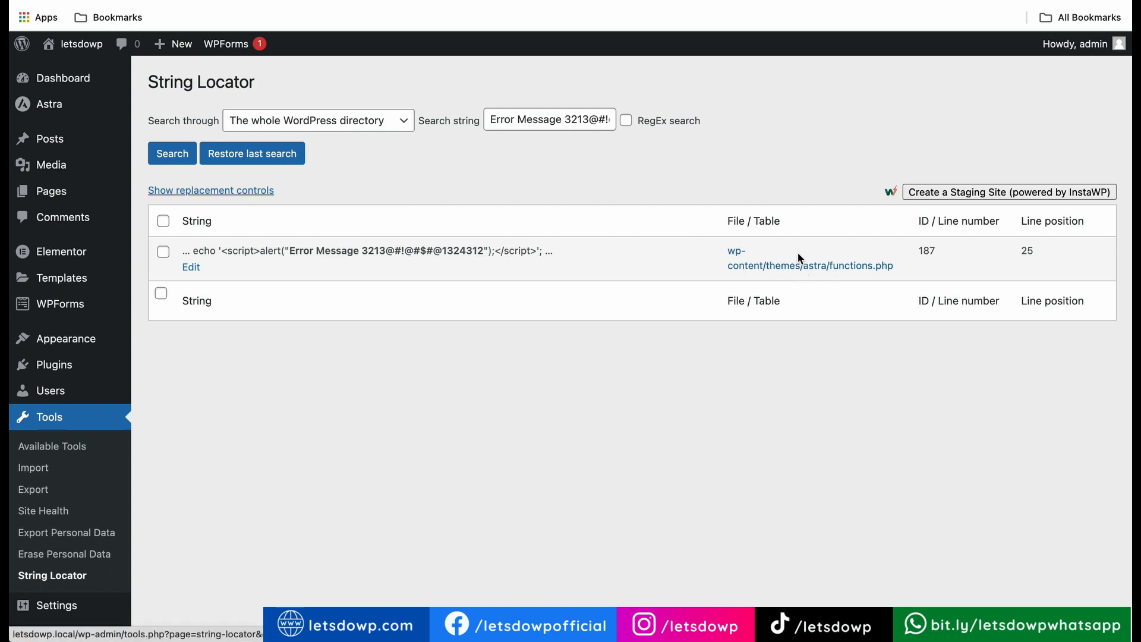
{"action": "scroll", "coordinate": [401, 328], "scroll_direction": "down", "scroll_amount": 2}
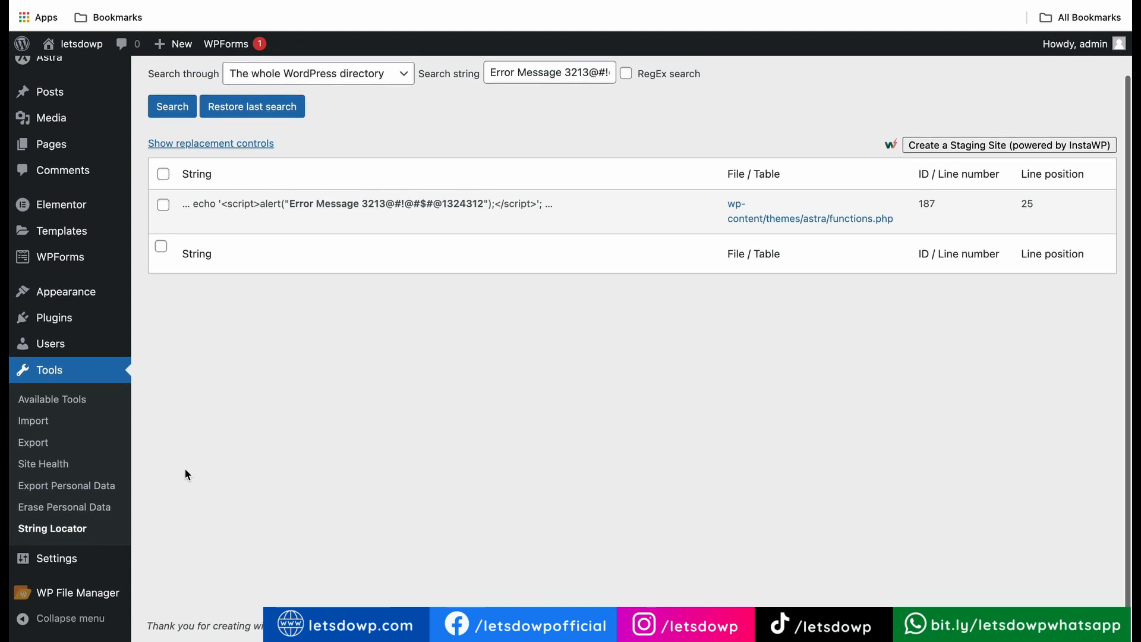
{"action": "mouse_move", "coordinate": [83, 603]}
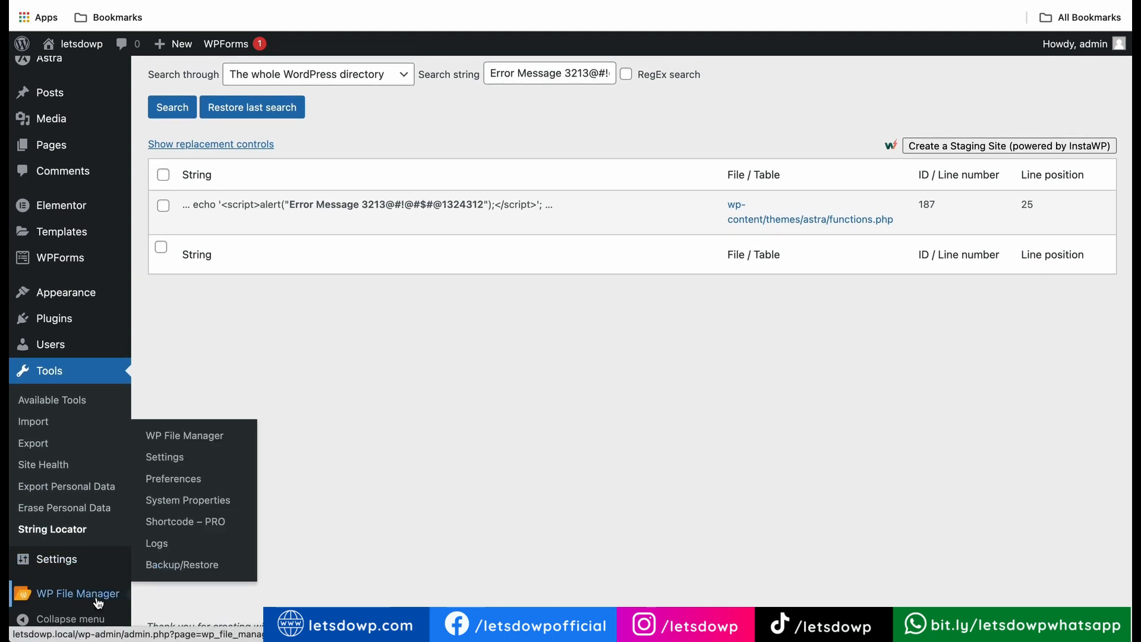
Open WP File Manager, decline the welcome popup, and browse into wp-content/themes/astra.
{"action": "left_click", "coordinate": [99, 603]}
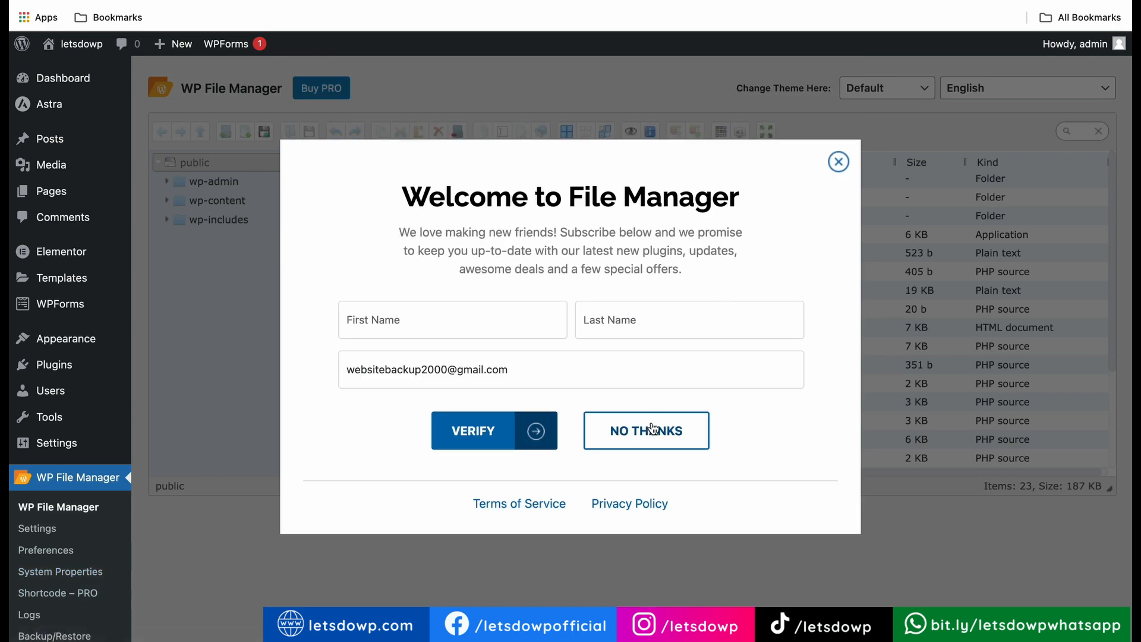
{"action": "left_click", "coordinate": [646, 430]}
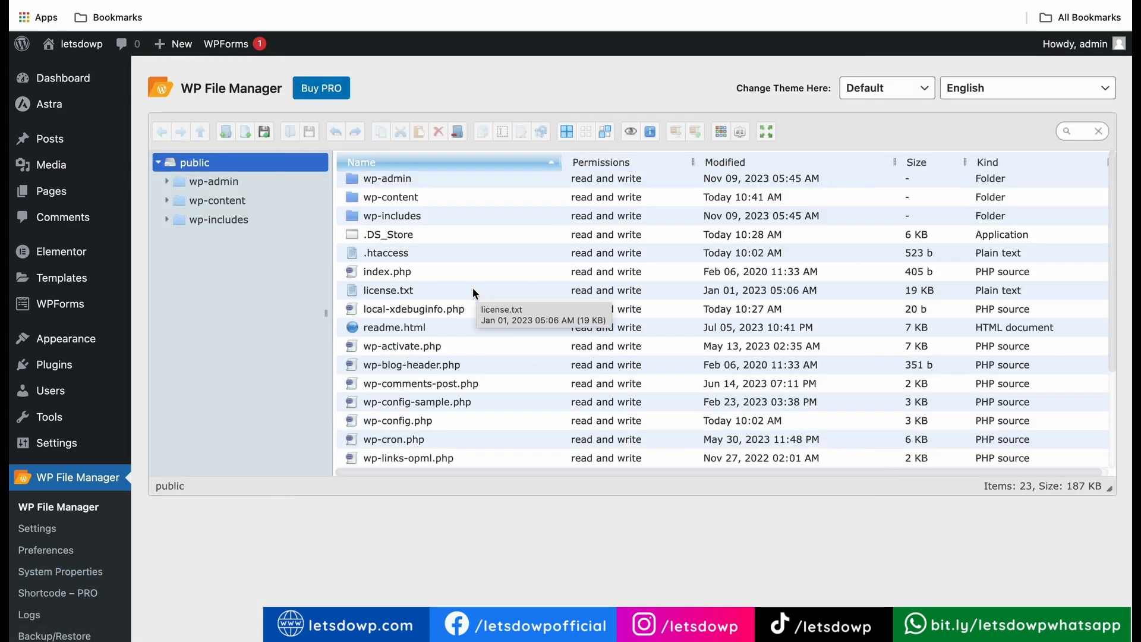
{"action": "double_click", "coordinate": [385, 200]}
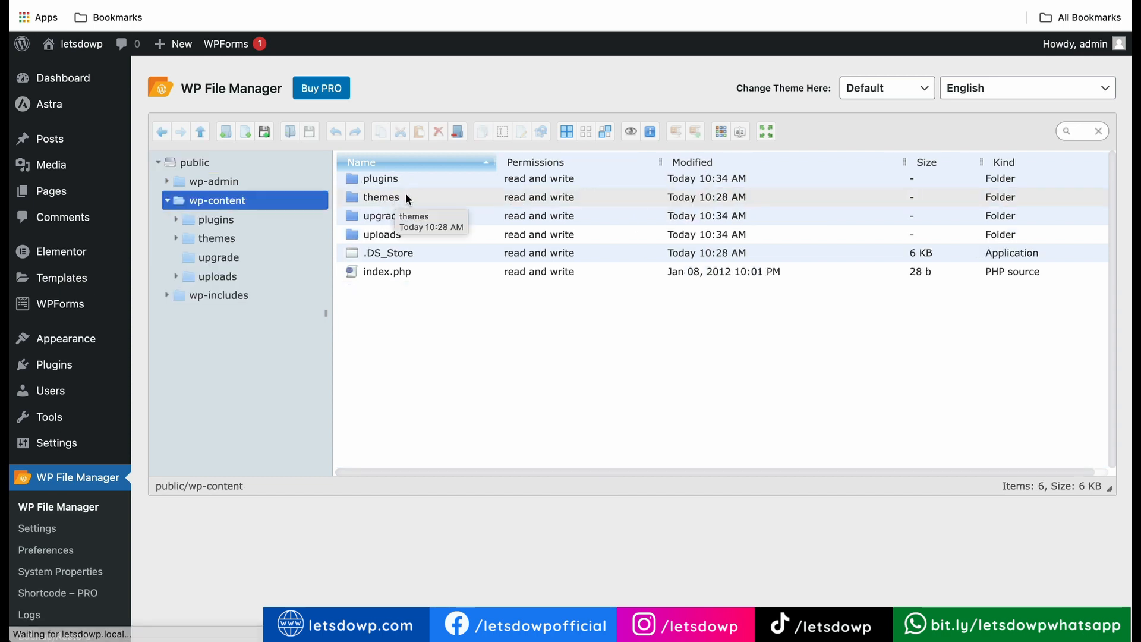
{"action": "double_click", "coordinate": [408, 202]}
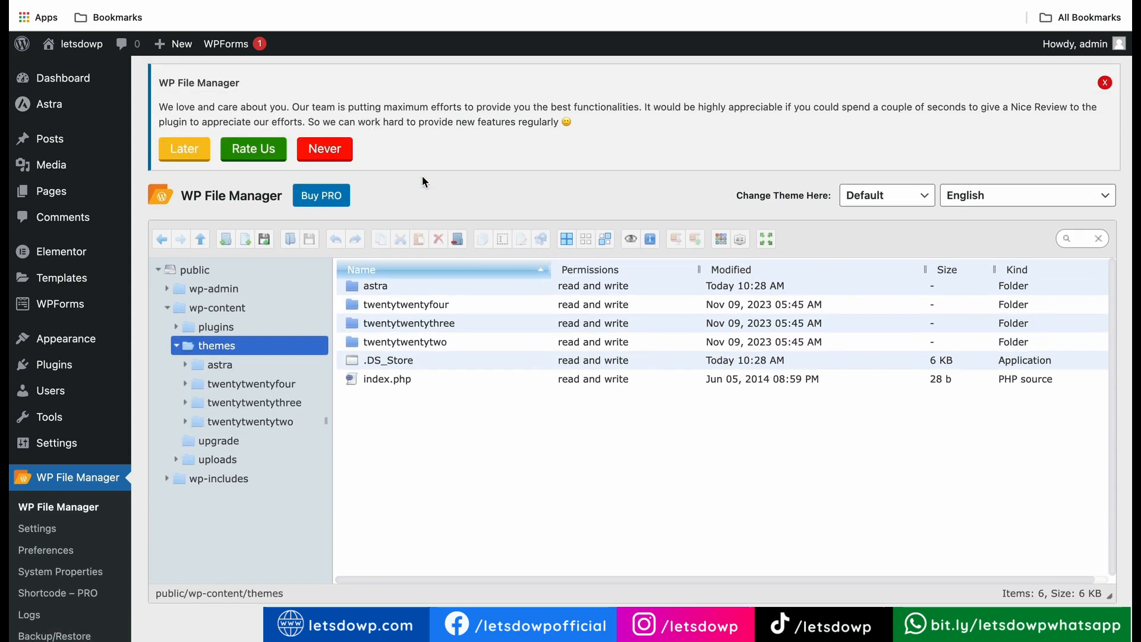
{"action": "double_click", "coordinate": [419, 295]}
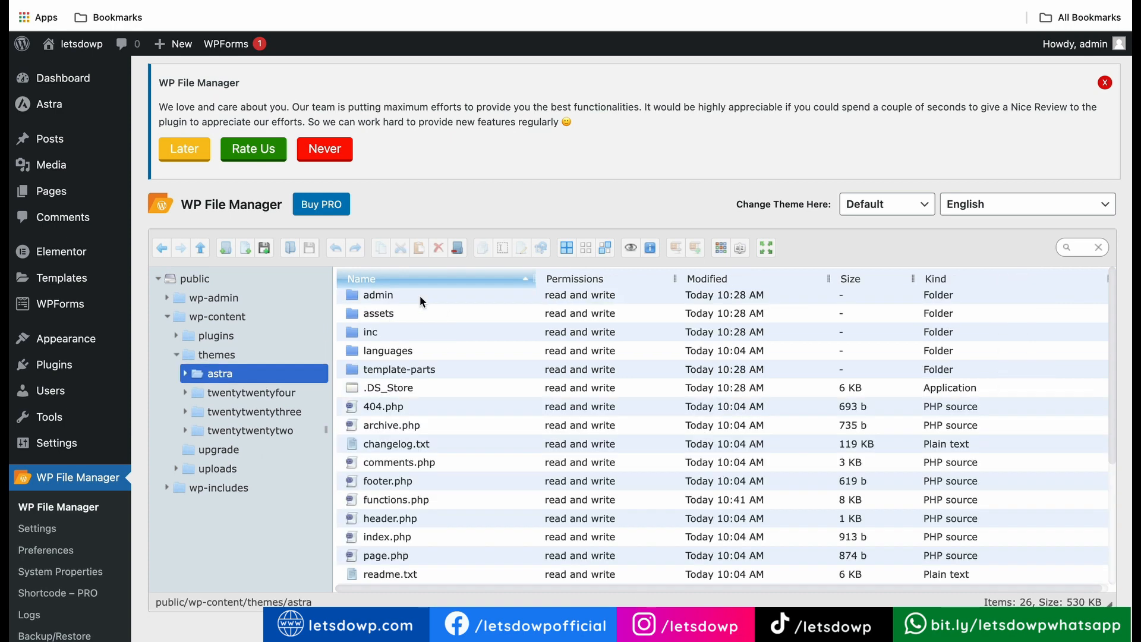
Select functions.php in the astra folder and bring up its list of file actions.
{"action": "scroll", "coordinate": [424, 347], "scroll_direction": "down", "scroll_amount": 3}
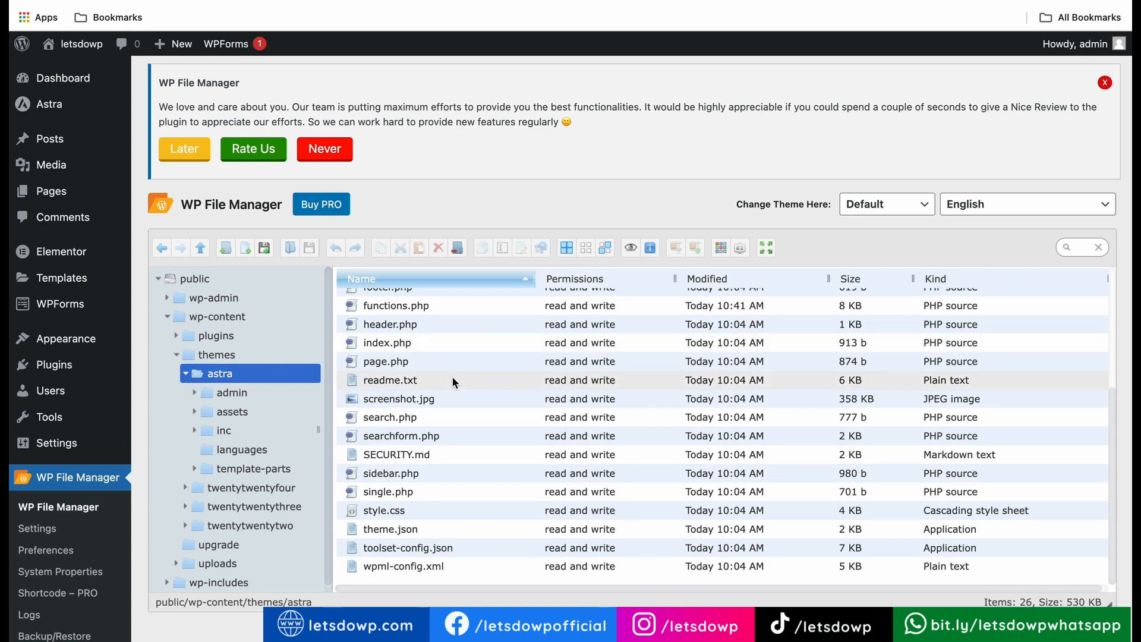
{"action": "left_click", "coordinate": [434, 306]}
{"action": "right_click", "coordinate": [434, 314]}
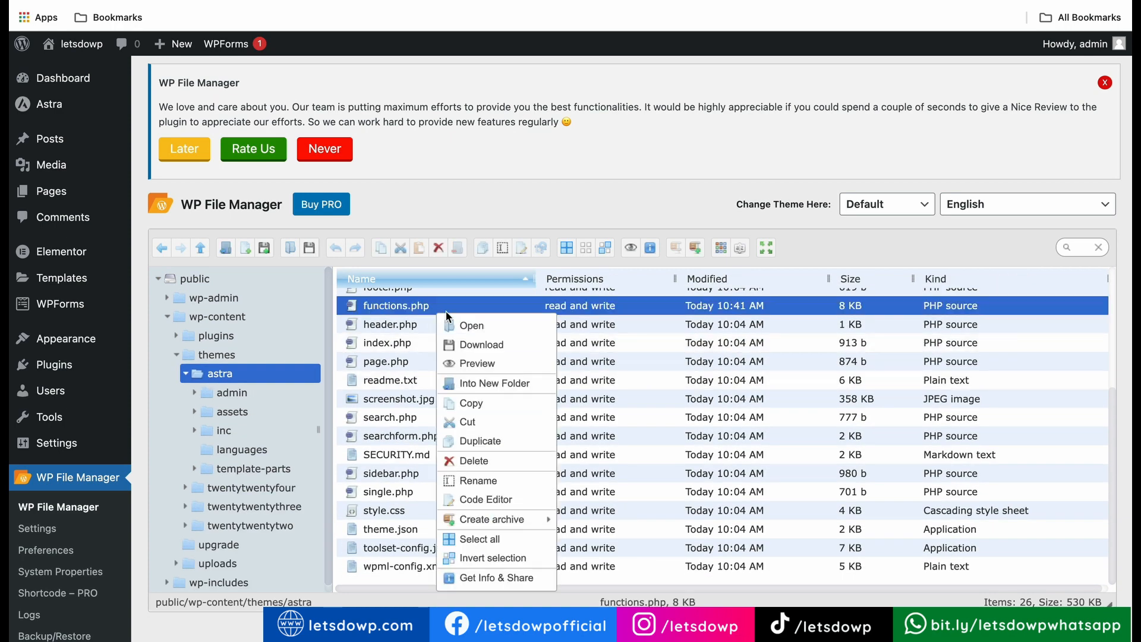
View functions.php in the Code Editor, confirming nothing follows line 184, then switch to the homepage.
{"action": "mouse_move", "coordinate": [514, 530]}
{"action": "left_click", "coordinate": [515, 502]}
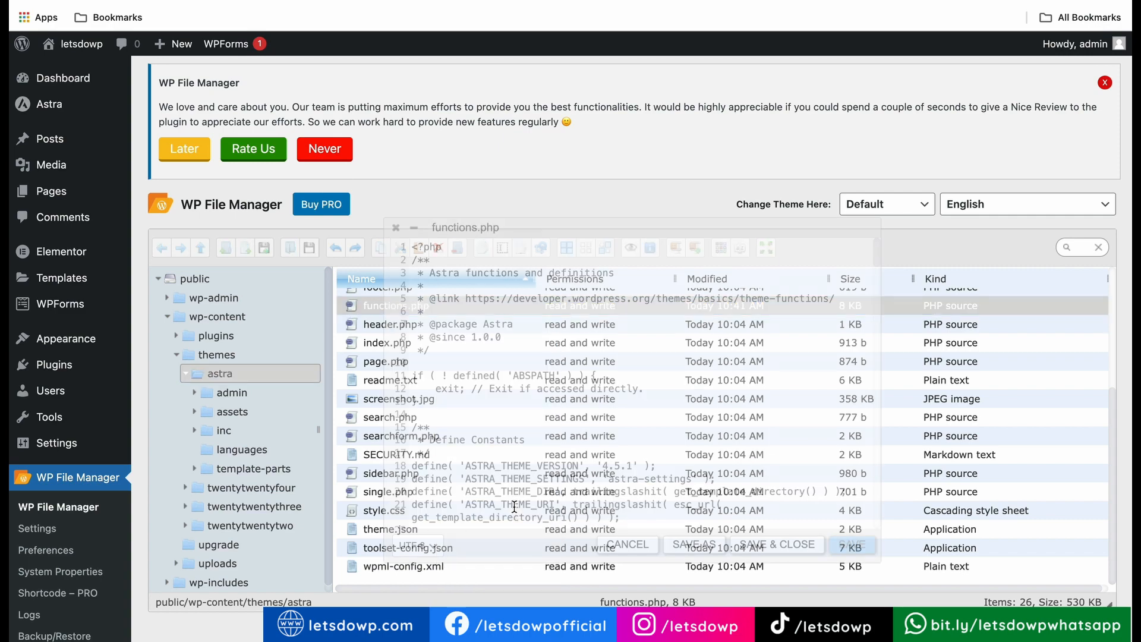
{"action": "scroll", "coordinate": [583, 397], "scroll_direction": "down", "scroll_amount": 20}
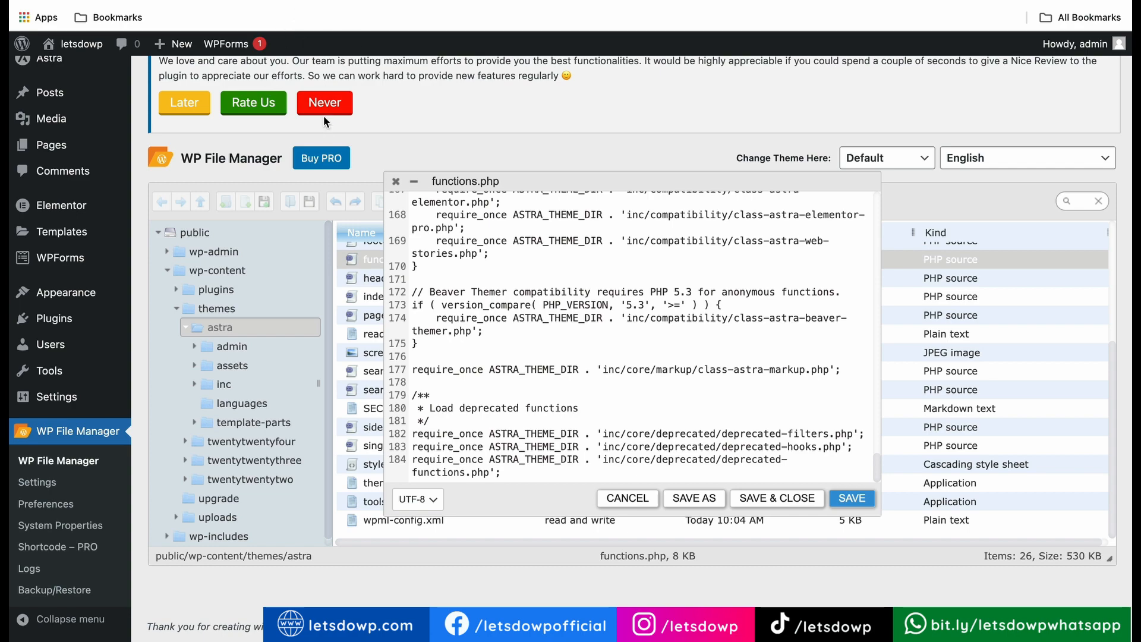
{"action": "key", "text": "ctrl+Tab"}
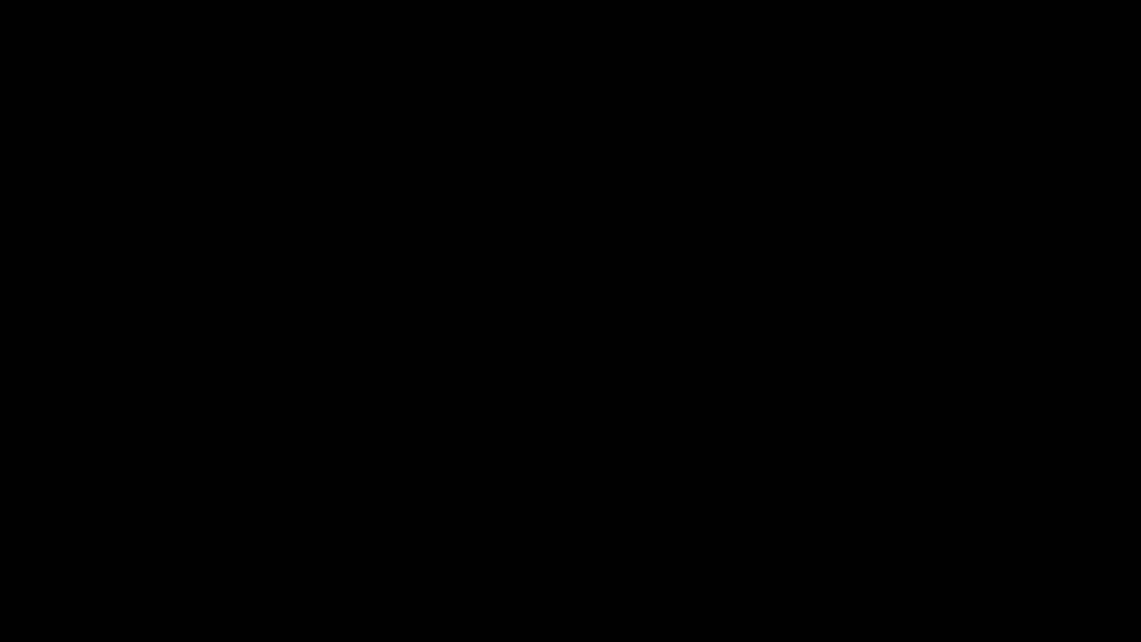